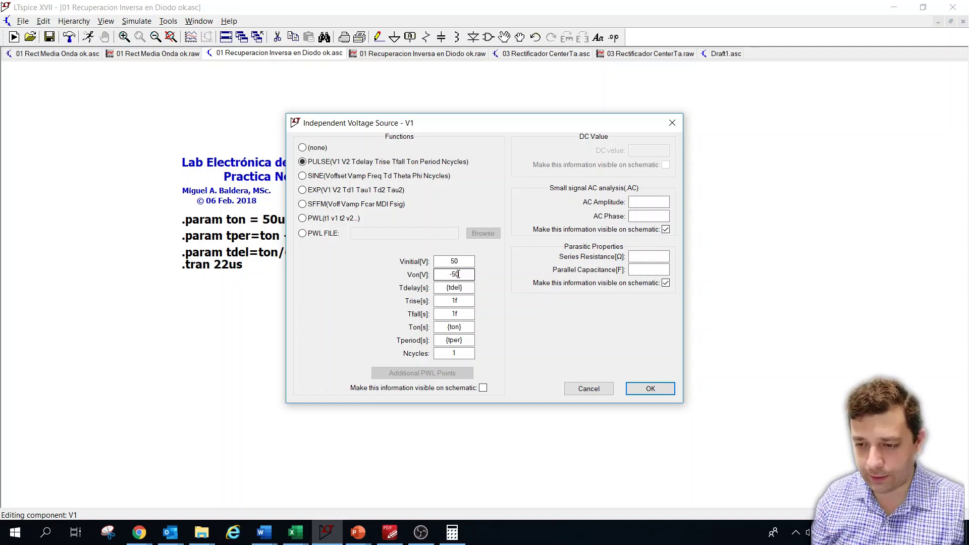
# Review the pulse parameters of voltage source V1 and the transient simulation command, closing both without changes
pyautogui.click(465, 285)
pyautogui.click(445, 327)
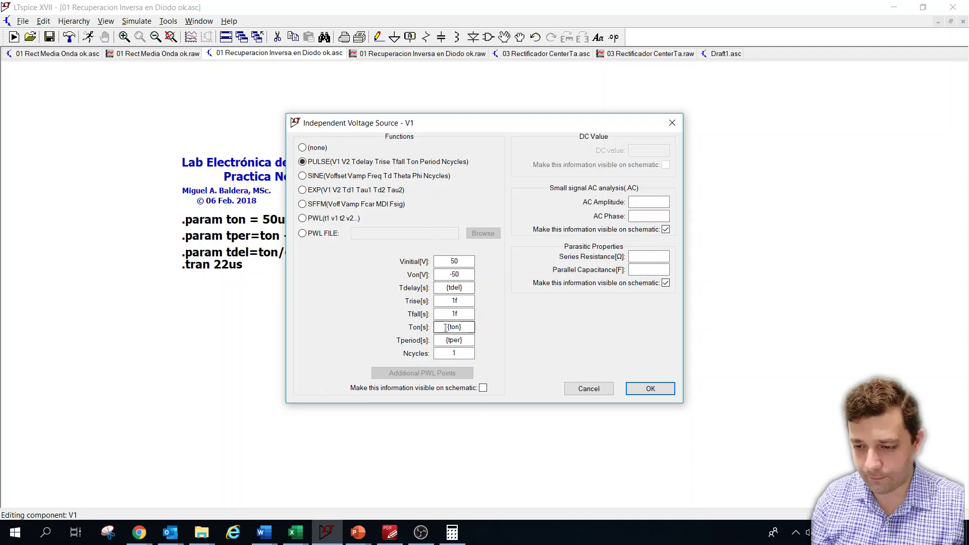
pyautogui.click(450, 340)
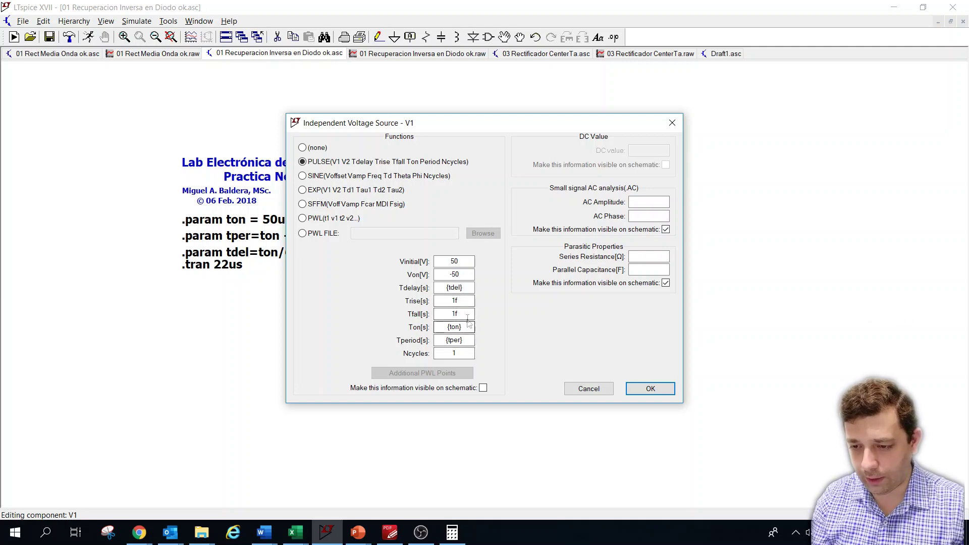
pyautogui.click(459, 301)
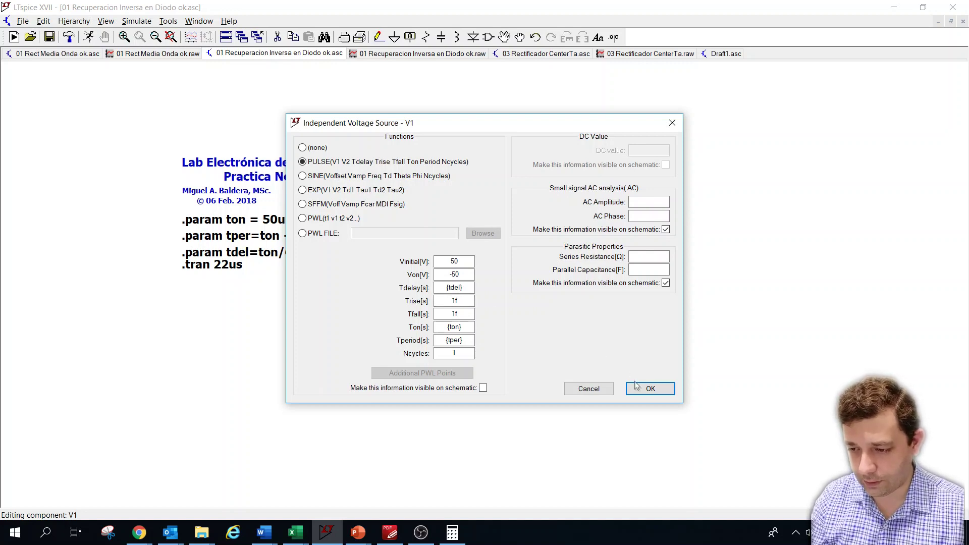
pyautogui.click(602, 394)
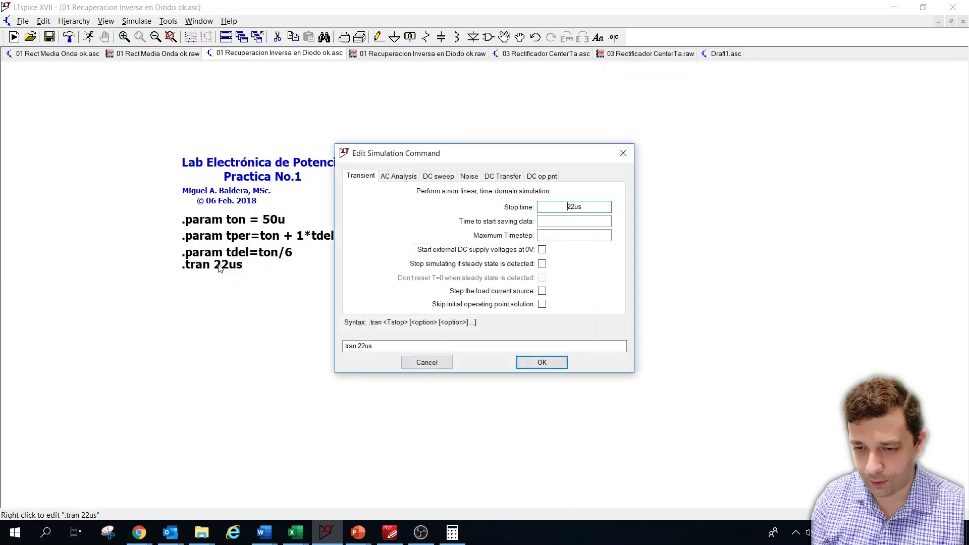
pyautogui.click(432, 363)
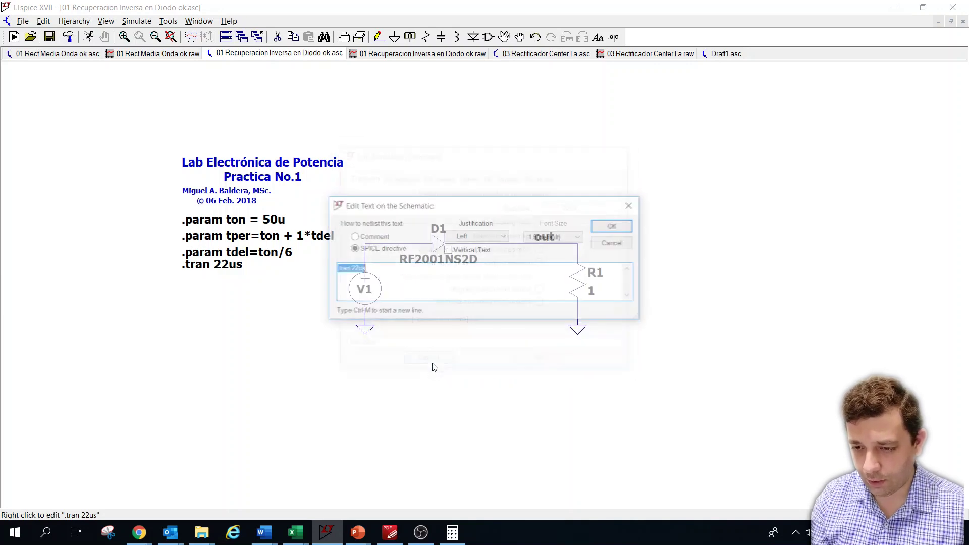
pyautogui.click(613, 243)
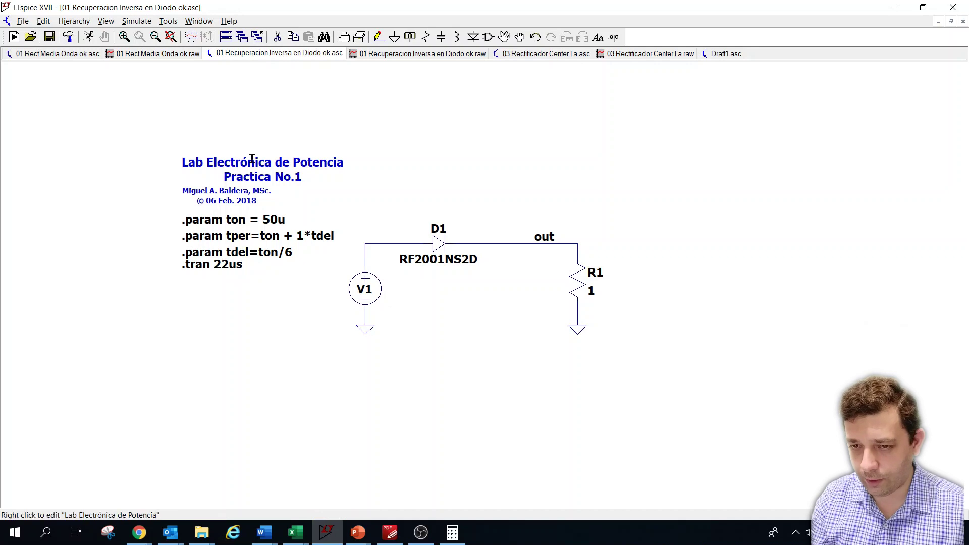
# Run the simulation and place a cursor on the diode current trace I(D1) at about 8.4 µs, just past the turn-off
pyautogui.click(89, 37)
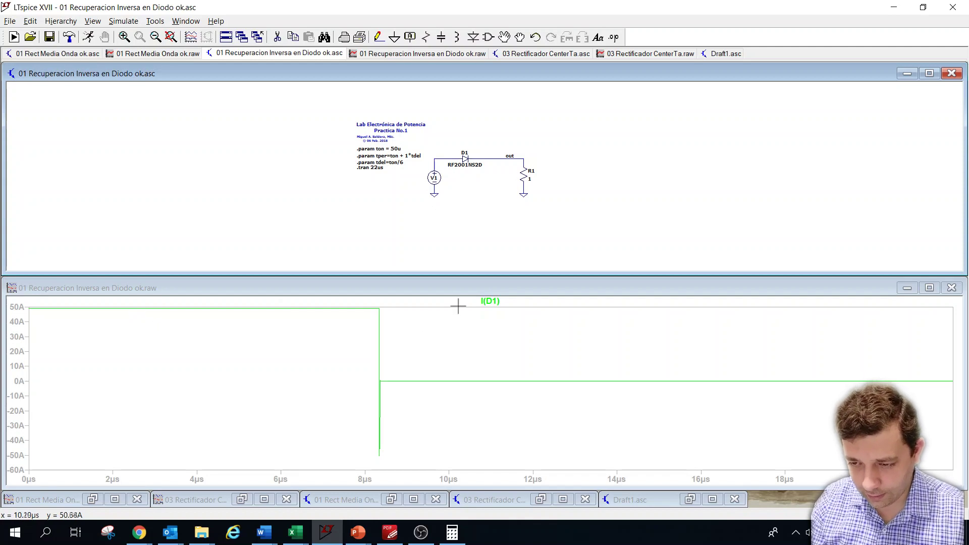
pyautogui.click(493, 301)
pyautogui.click(492, 301)
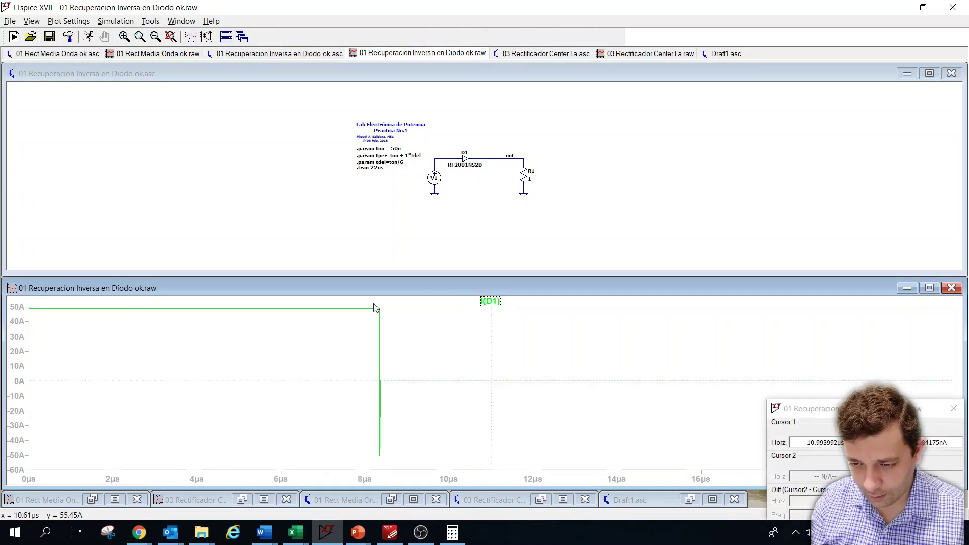
pyautogui.moveTo(379, 384)
pyautogui.mouseDown()
pyautogui.moveTo(281, 342)
pyautogui.moveTo(198, 320)
pyautogui.moveTo(158, 324)
pyautogui.moveTo(196, 340)
pyautogui.mouseUp()
pyautogui.moveTo(809, 414); pyautogui.dragTo(727, 311)
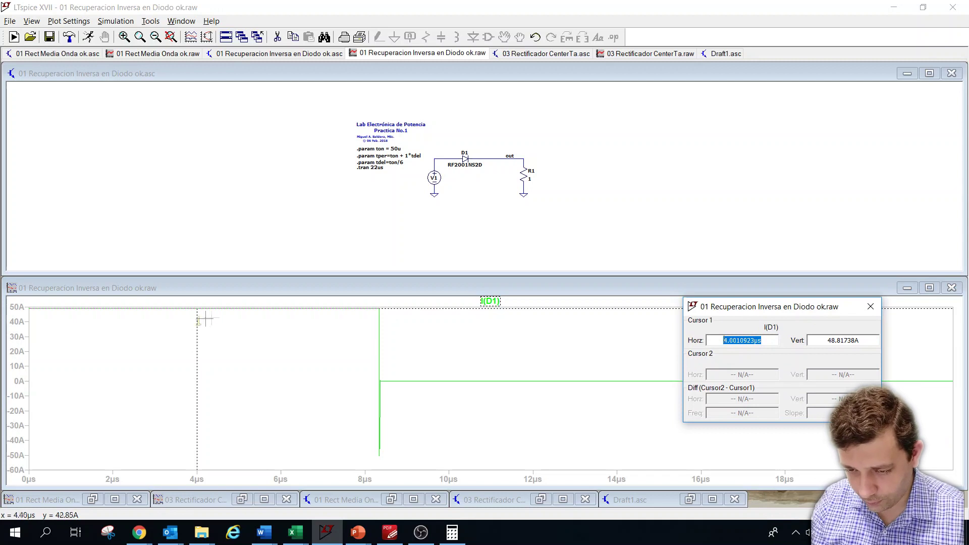
pyautogui.moveTo(198, 318)
pyautogui.mouseDown()
pyautogui.moveTo(159, 319)
pyautogui.moveTo(198, 319)
pyautogui.mouseUp()
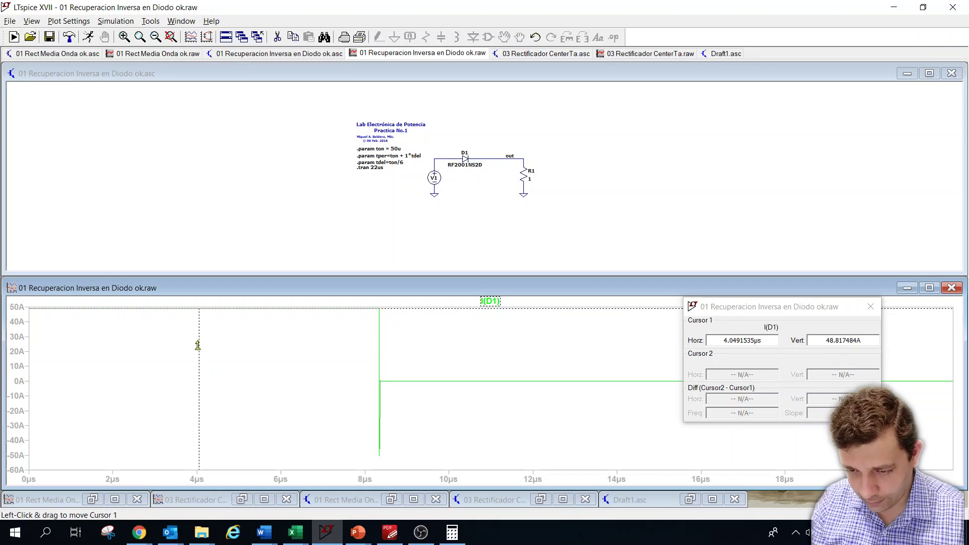
pyautogui.moveTo(198, 346); pyautogui.dragTo(382, 345)
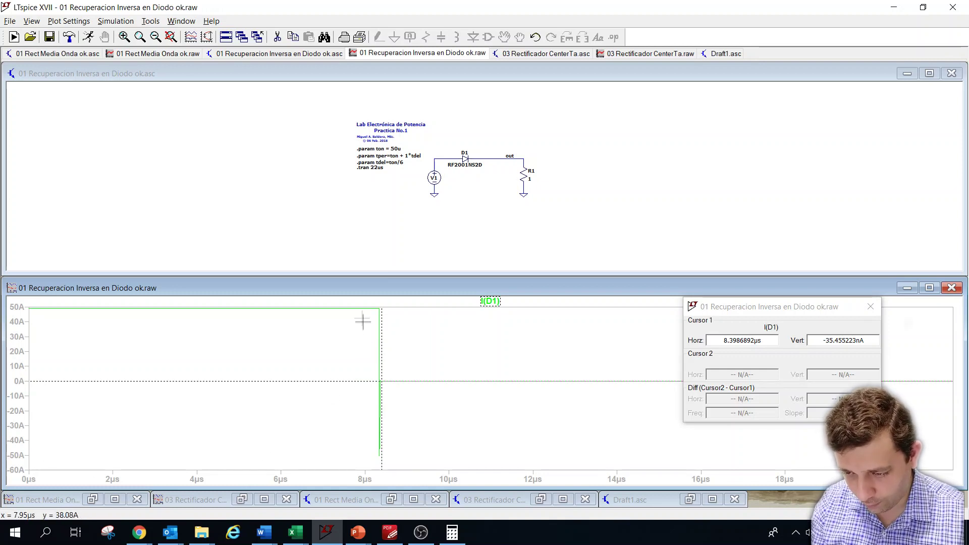
# Change the I(D1) trace color to red and maximize the waveform window on the reverse-recovery interval
pyautogui.moveTo(359, 298); pyautogui.dragTo(409, 476)
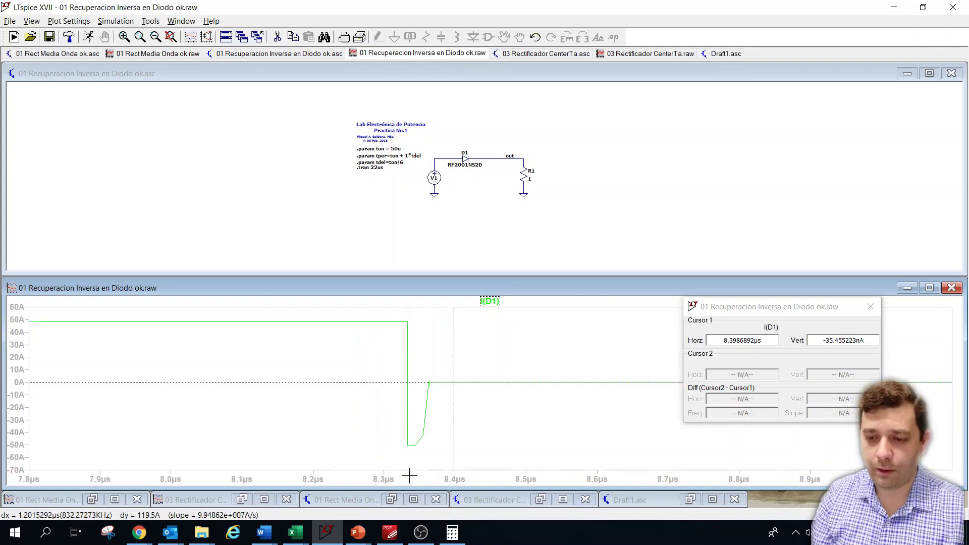
pyautogui.rightClick(489, 303)
pyautogui.click(443, 238)
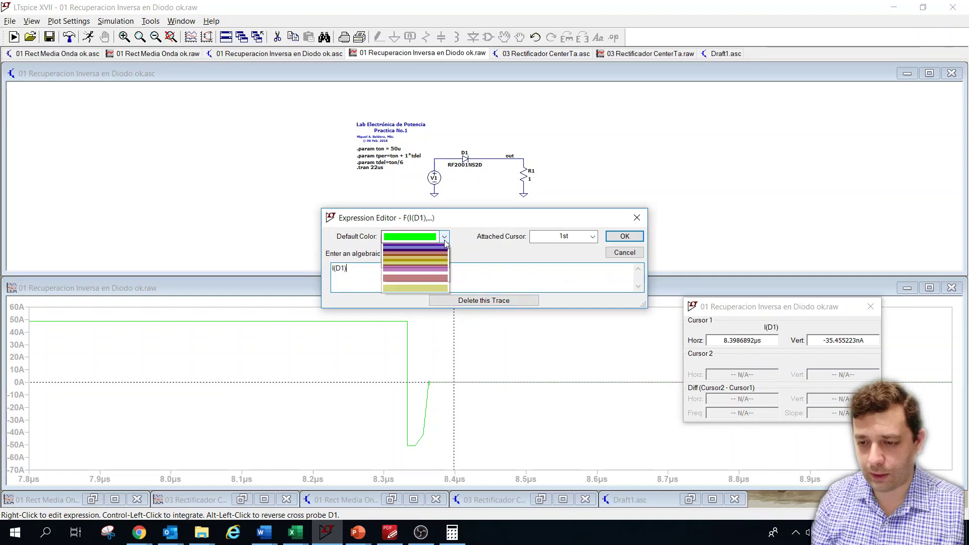
pyautogui.click(435, 278)
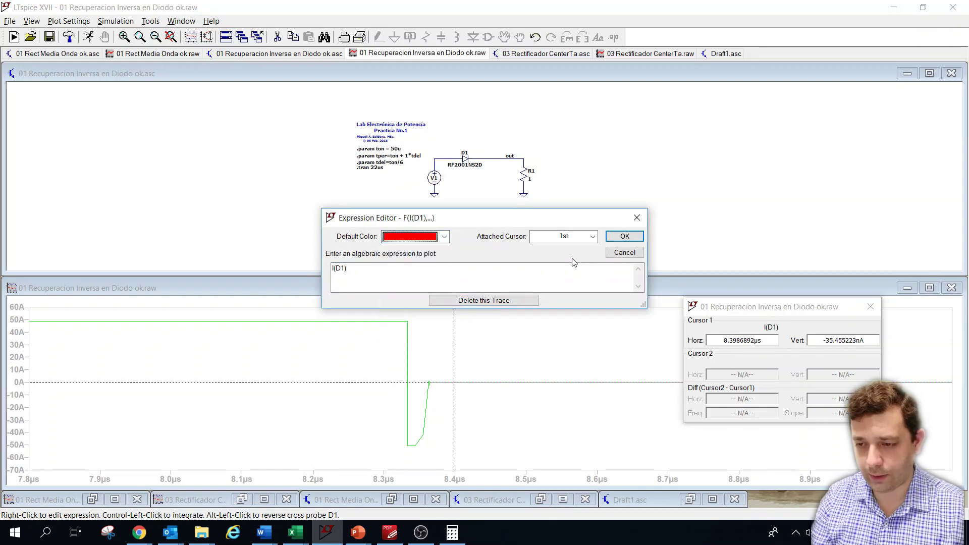
pyautogui.click(623, 237)
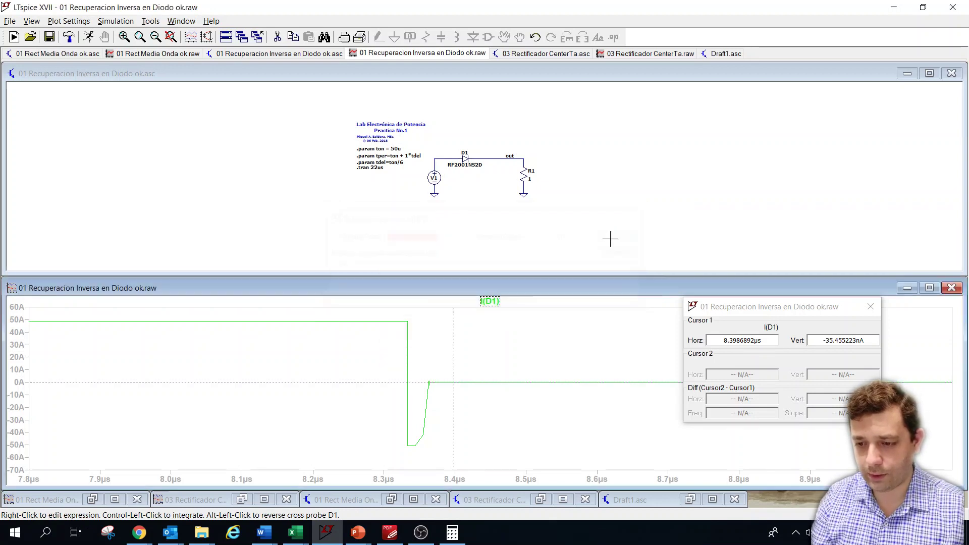
pyautogui.doubleClick(449, 288)
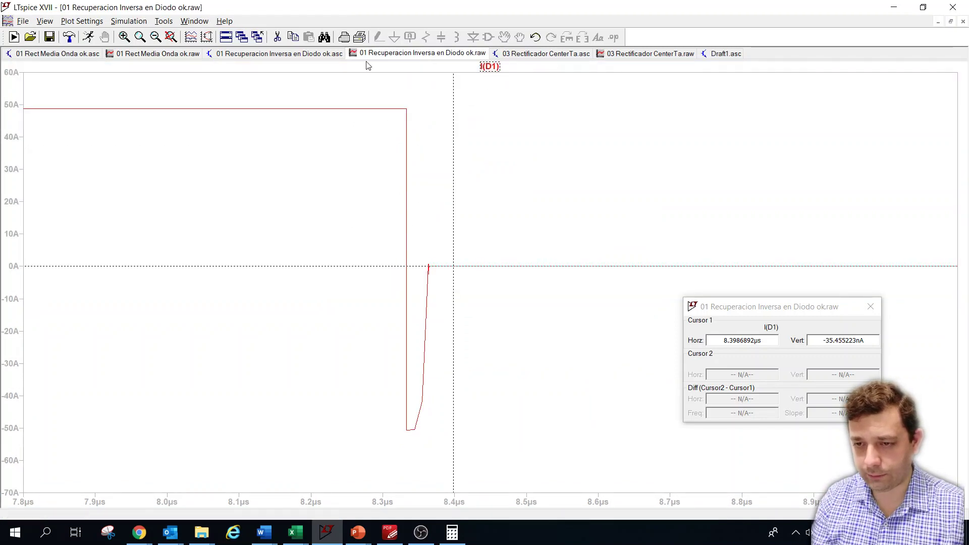
# Measure the reverse-recovery time on I(D1), with cursor 1 at about 8.364 µs and cursor 2 at about 8.333 µs
pyautogui.click(318, 54)
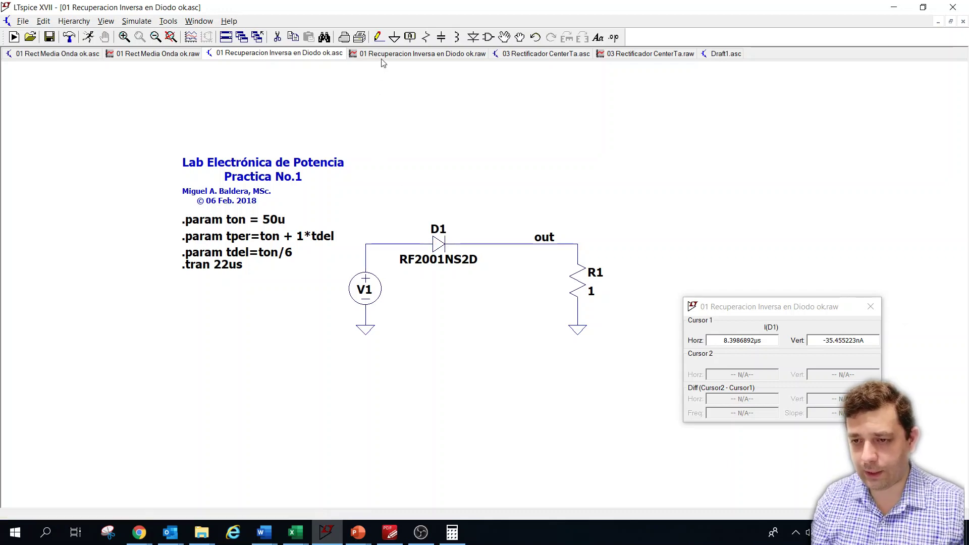
pyautogui.click(404, 53)
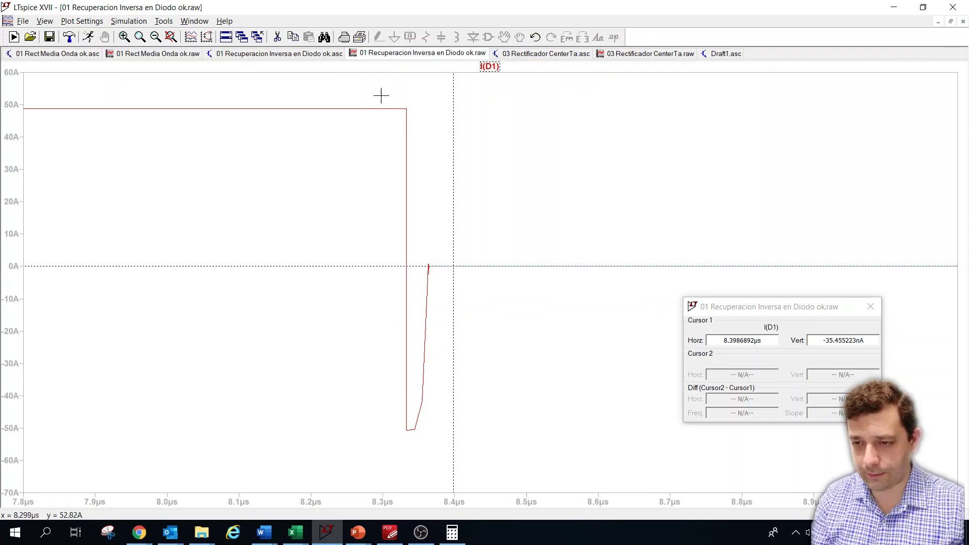
pyautogui.moveTo(381, 99); pyautogui.dragTo(470, 467)
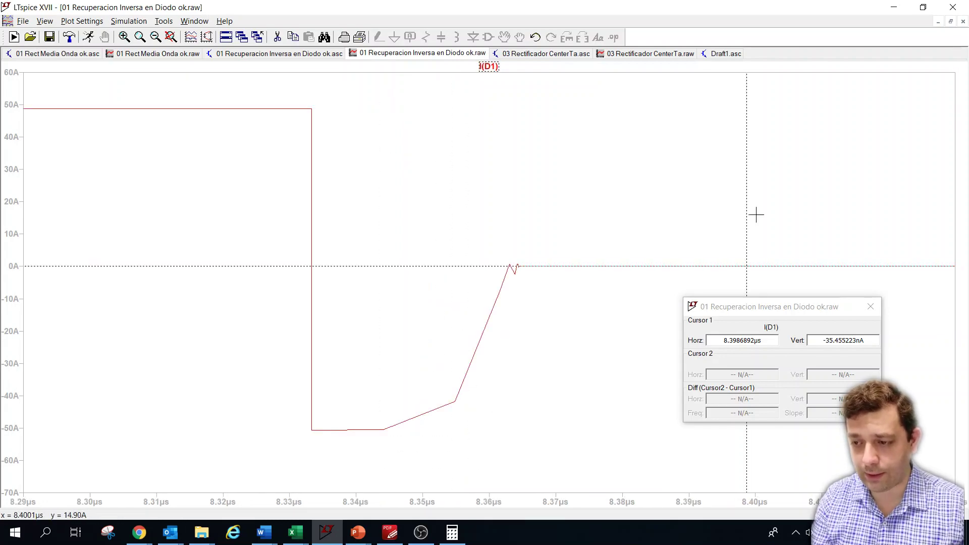
pyautogui.moveTo(744, 210)
pyautogui.mouseDown()
pyautogui.moveTo(301, 243)
pyautogui.moveTo(519, 240)
pyautogui.mouseUp()
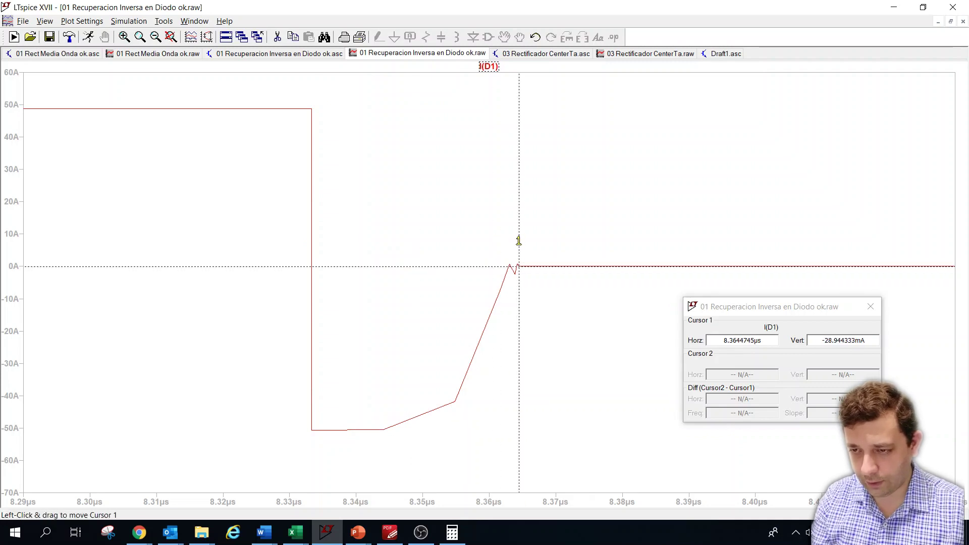
pyautogui.click(488, 66)
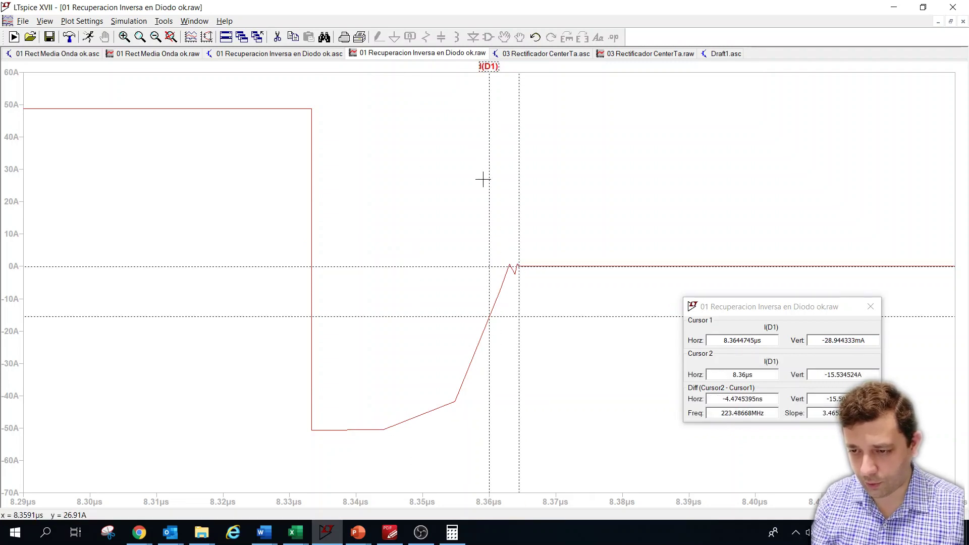
pyautogui.moveTo(489, 197); pyautogui.dragTo(312, 207)
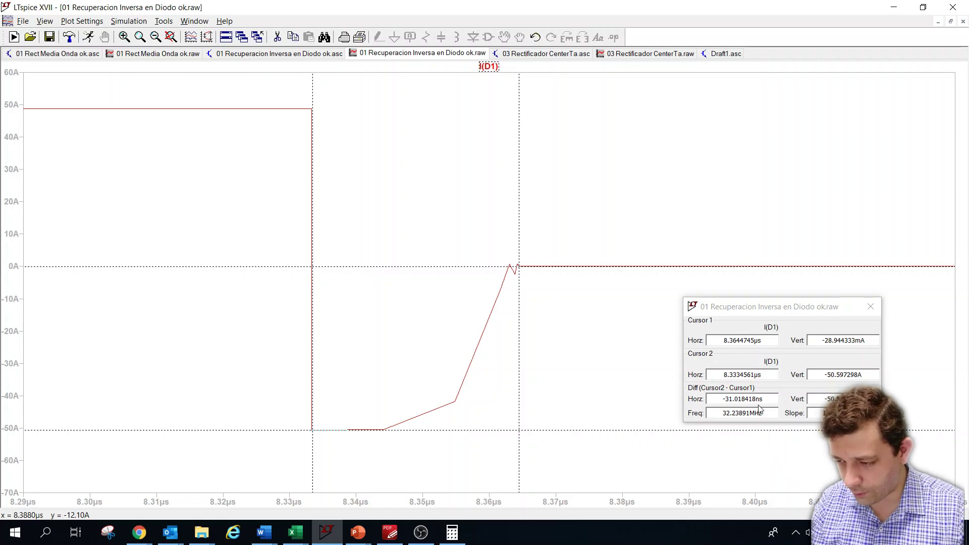
# Examine the transit time (tt) in the SPICE model of diode D1's part RF2001NS2D in the diode library, keeping that part
pyautogui.click(328, 58)
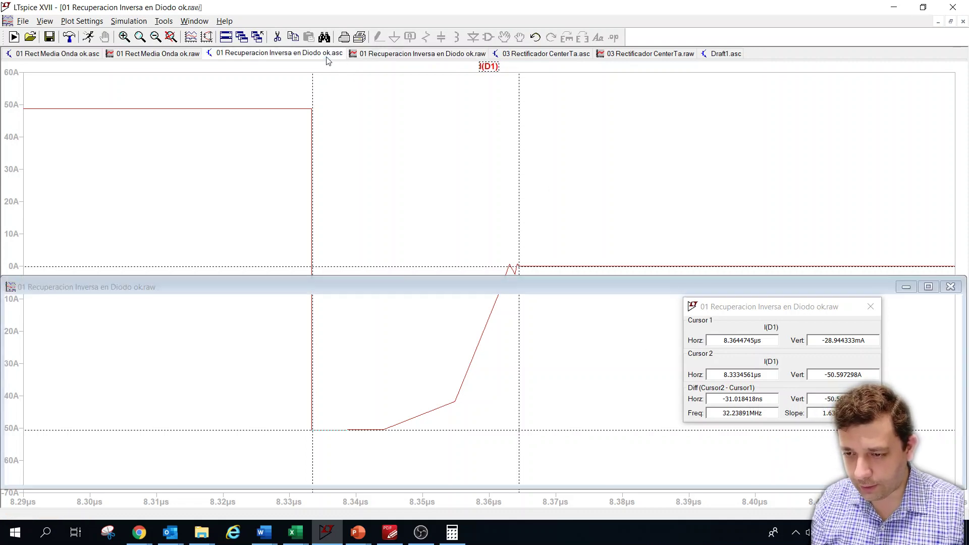
pyautogui.rightClick(438, 248)
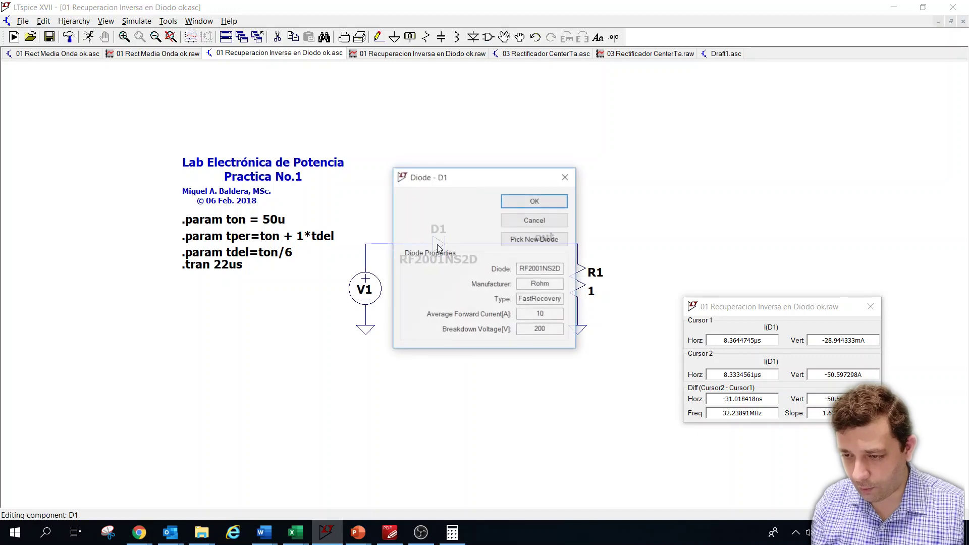
pyautogui.click(507, 242)
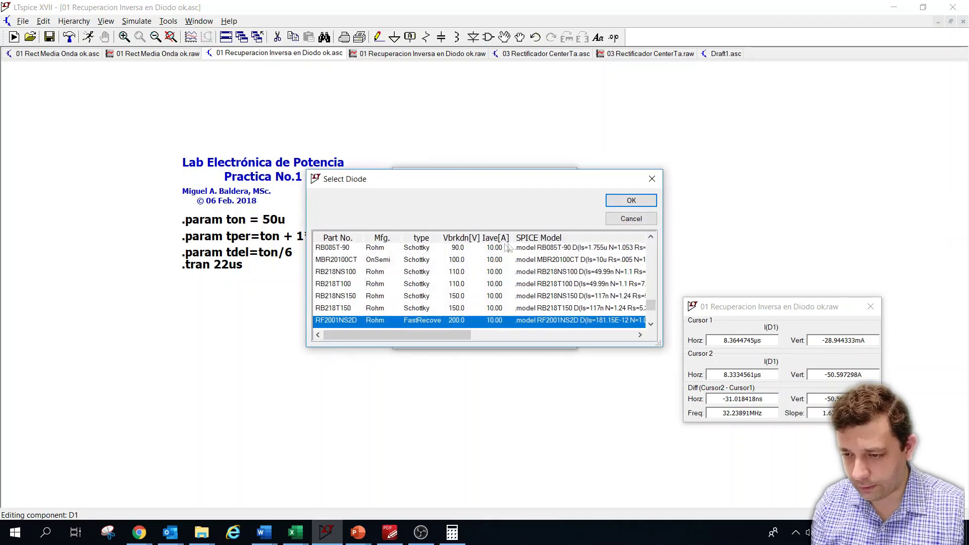
pyautogui.moveTo(302, 200); pyautogui.dragTo(64, 200)
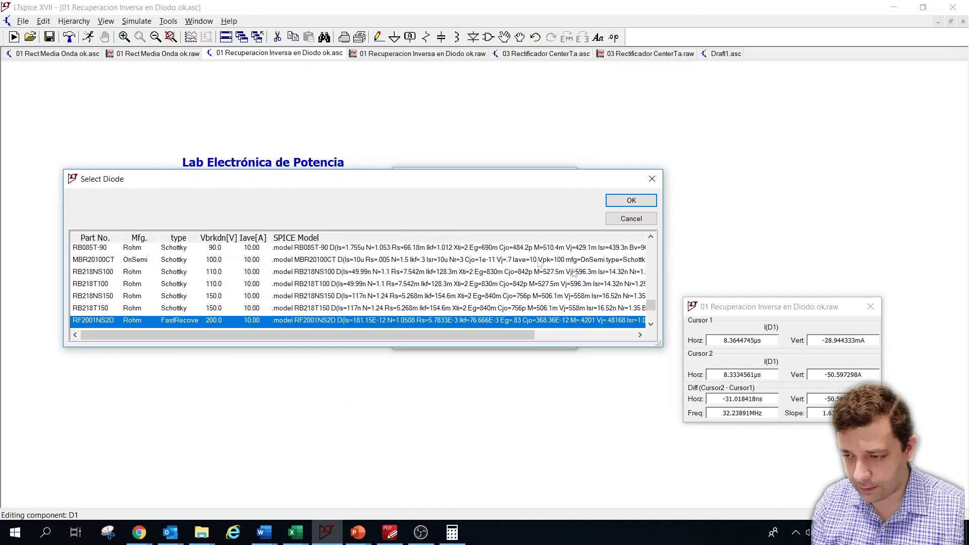
pyautogui.moveTo(664, 276); pyautogui.dragTo(870, 266)
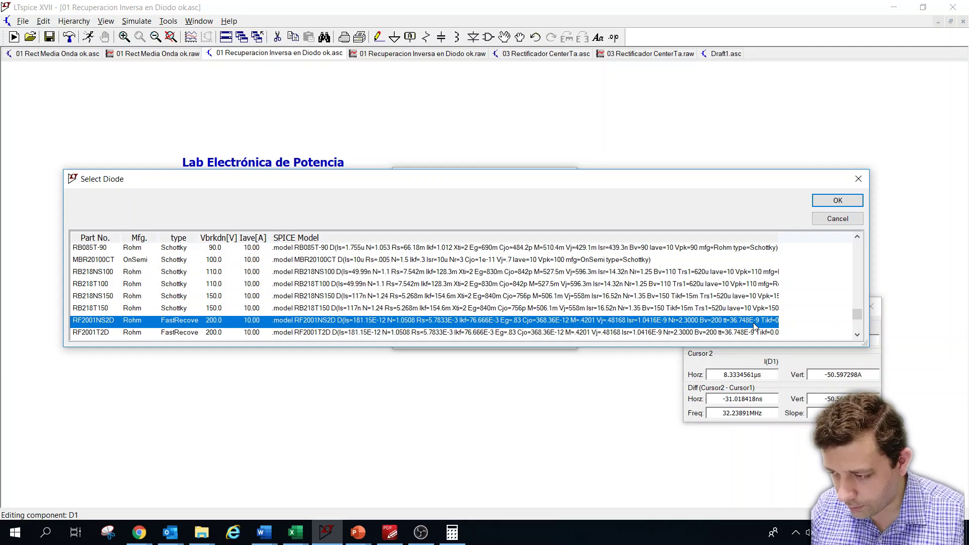
pyautogui.click(837, 201)
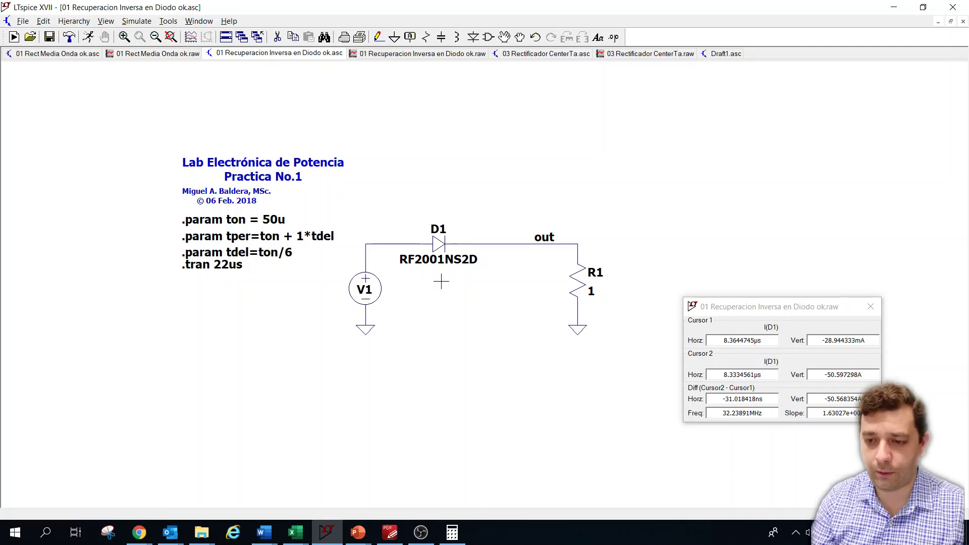
# Replace diode D1's part with the Rohm rectifier RR2L4S (400 V, 2 A) from the diode library
pyautogui.rightClick(441, 243)
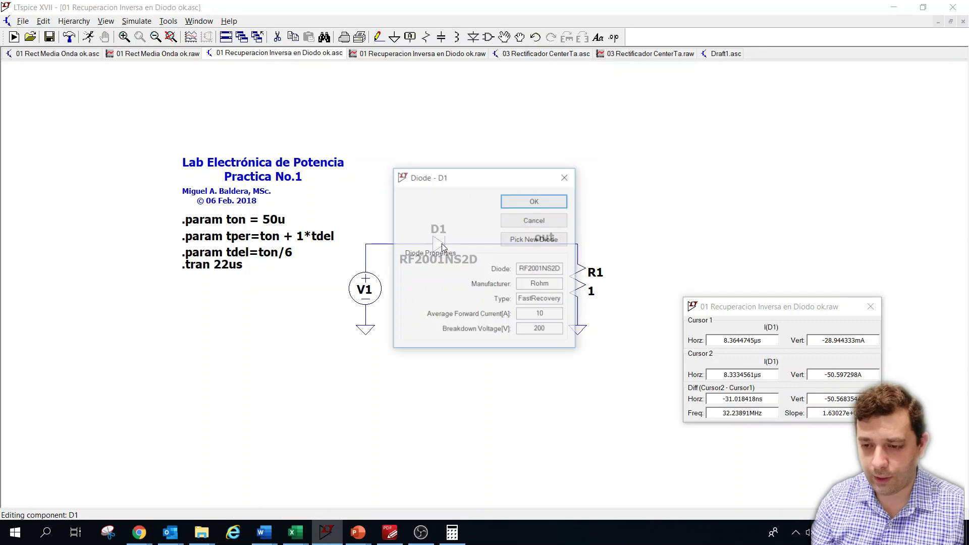
pyautogui.click(522, 239)
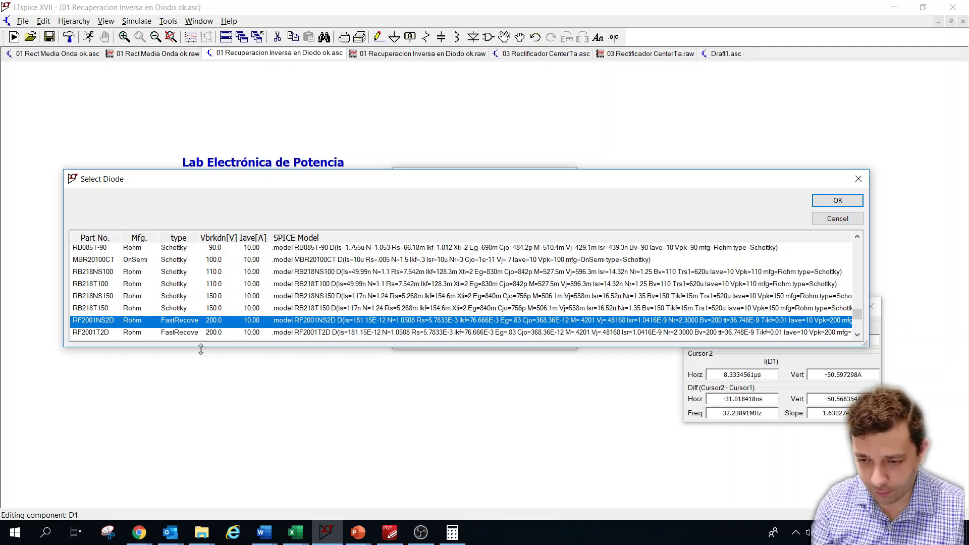
pyautogui.moveTo(205, 348); pyautogui.dragTo(207, 451)
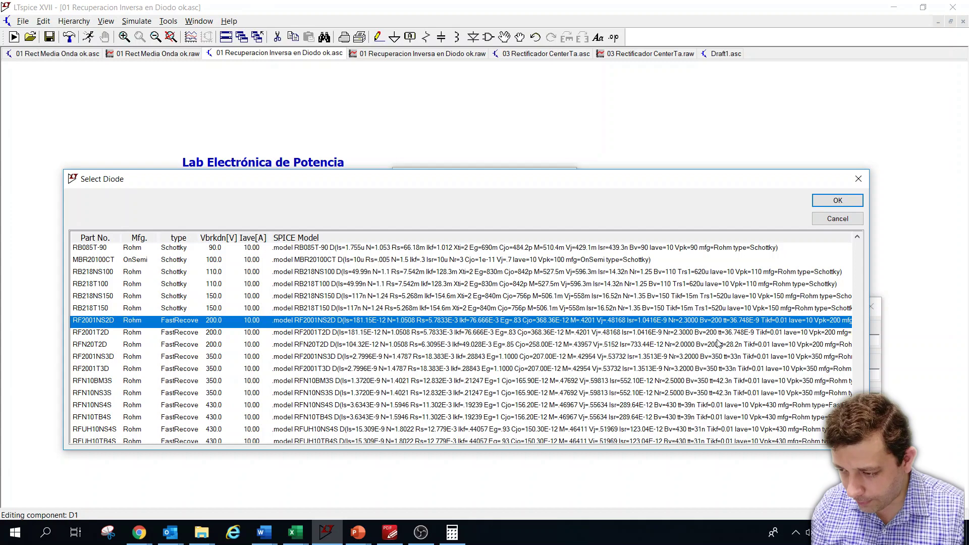
pyautogui.click(728, 382)
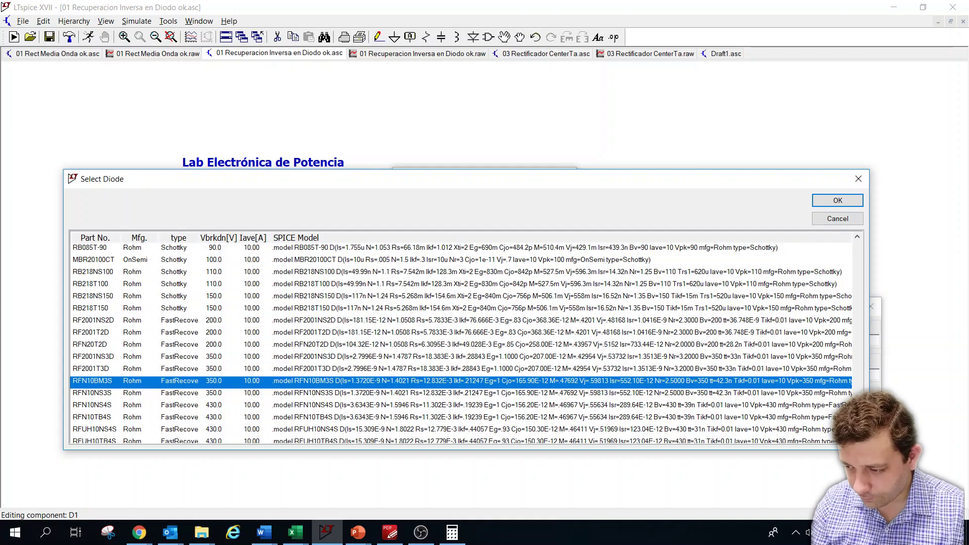
pyautogui.scroll(-10, 460, 343)
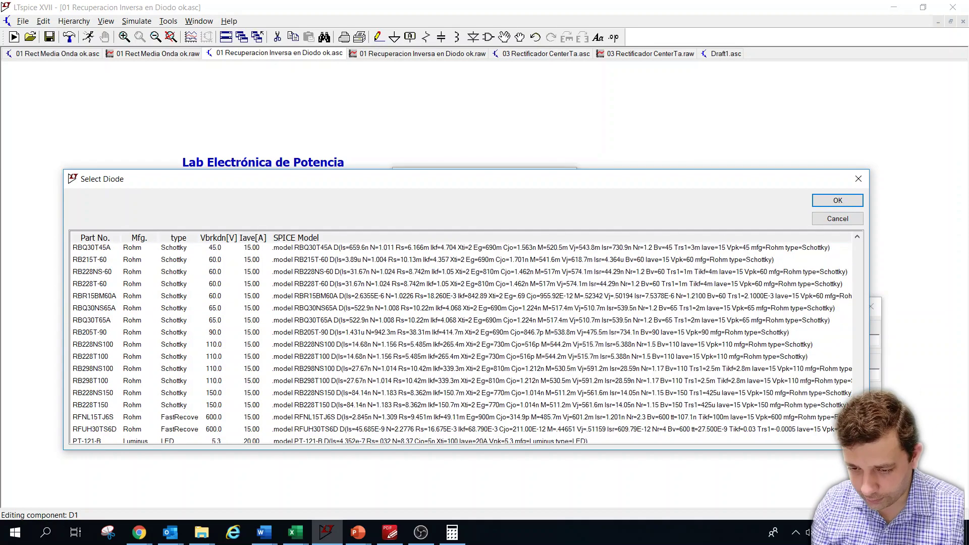
pyautogui.scroll(-15, 461, 343)
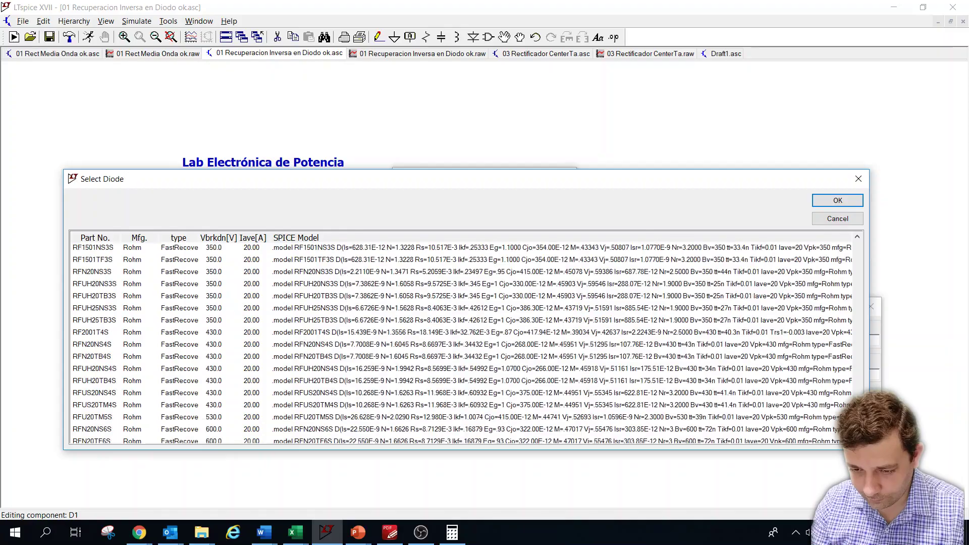
pyautogui.moveTo(860, 418); pyautogui.dragTo(860, 370)
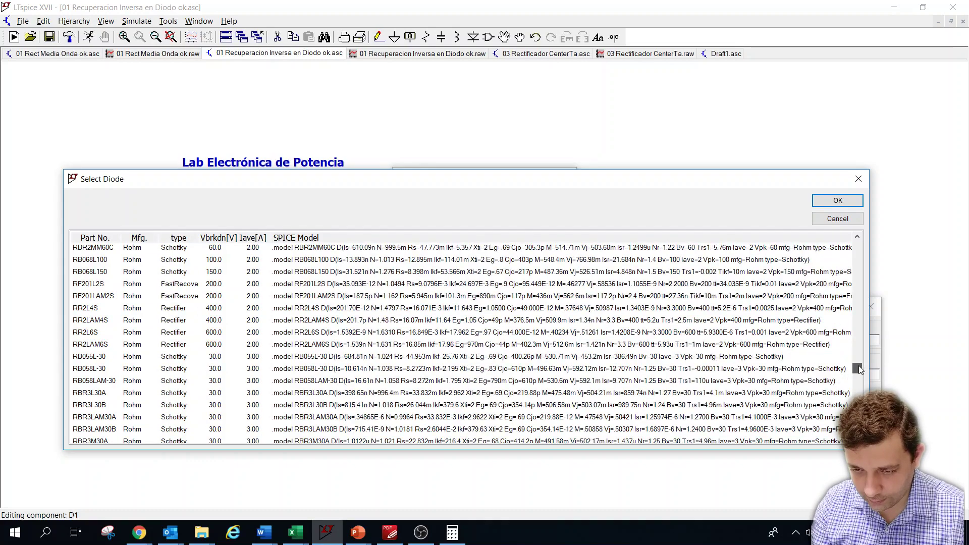
pyautogui.click(257, 310)
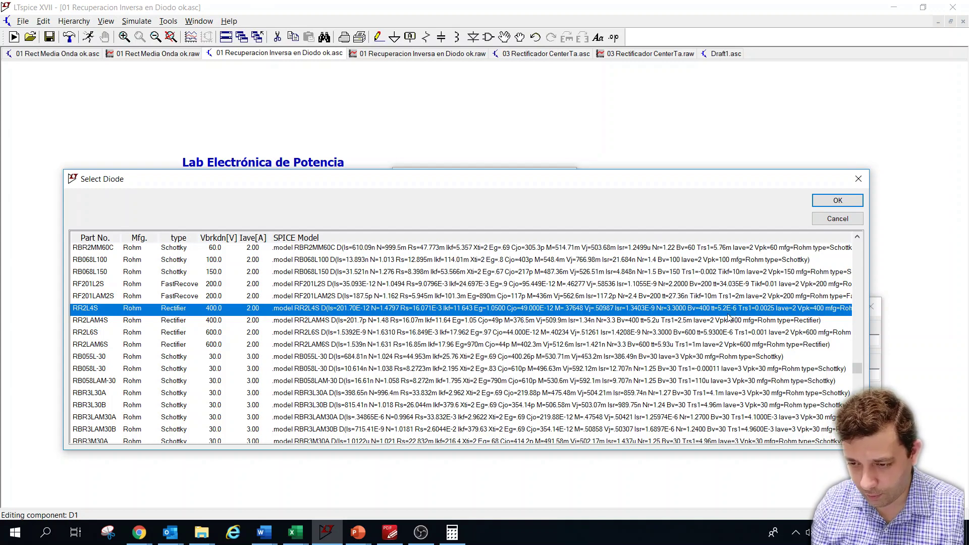
pyautogui.press('Return')
# Run the simulation and plot the diode current I(D1) in a maximized waveform window, with the cursor readout moved off the trace
pyautogui.click(89, 37)
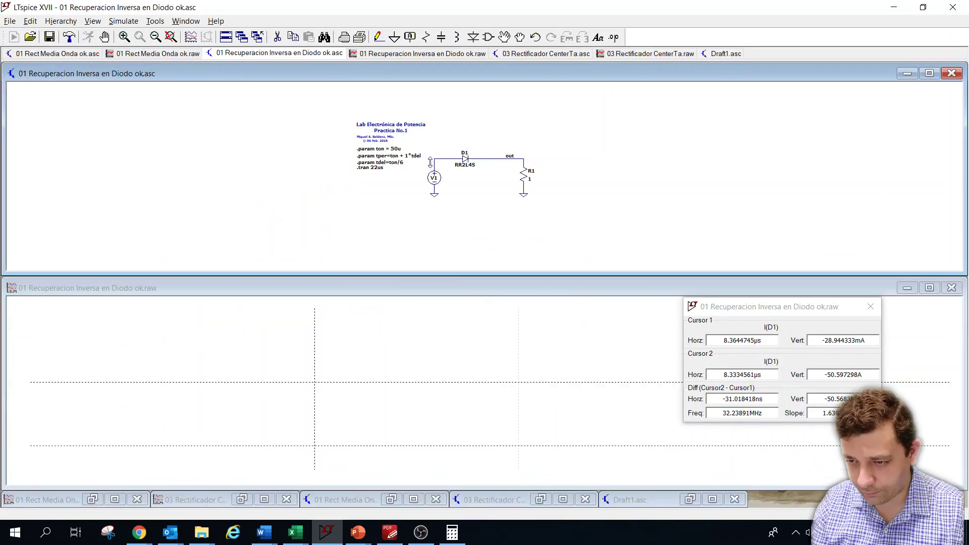
pyautogui.click(468, 156)
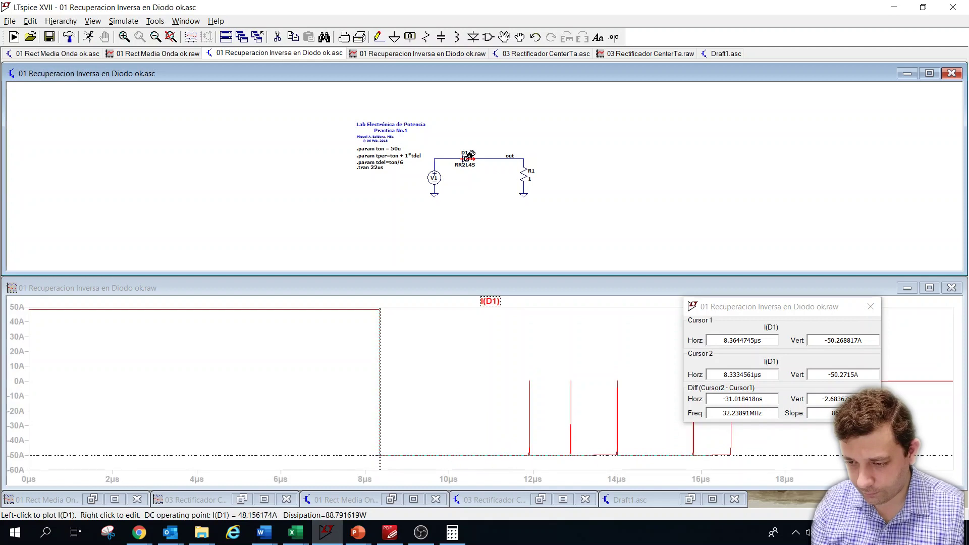
pyautogui.doubleClick(505, 287)
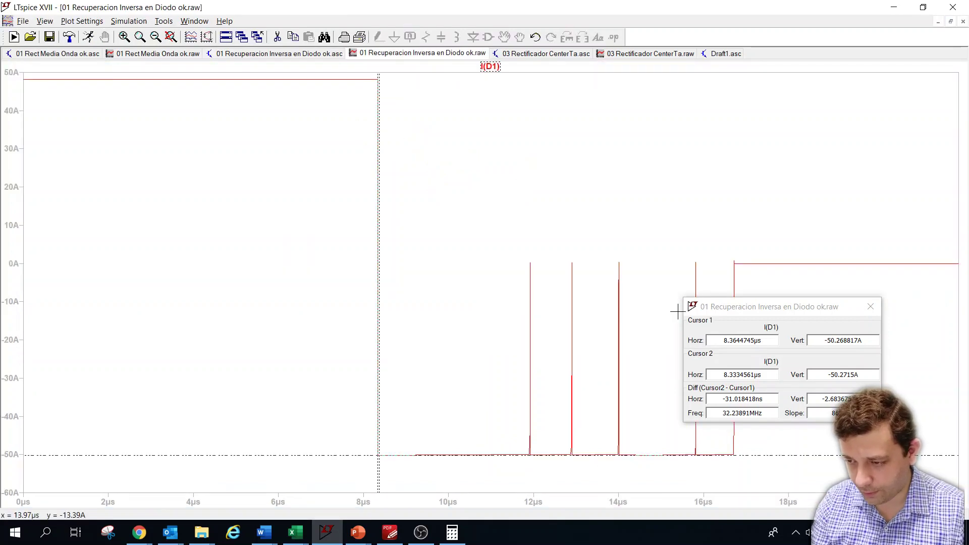
pyautogui.moveTo(706, 307); pyautogui.dragTo(869, 327)
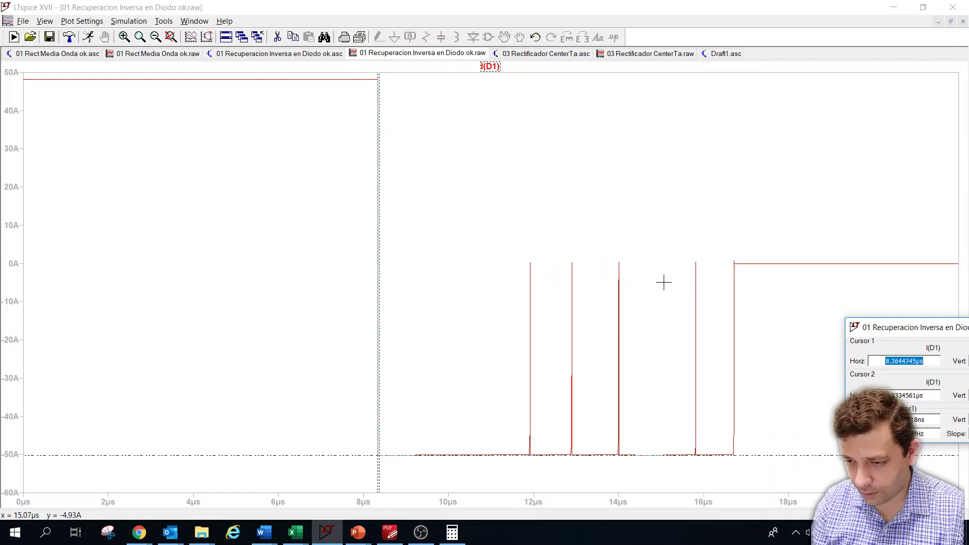
# Return to the schematic and change diode D1's part to the Rohm rectifier RR2LAM4S from the diode library
pyautogui.click(292, 54)
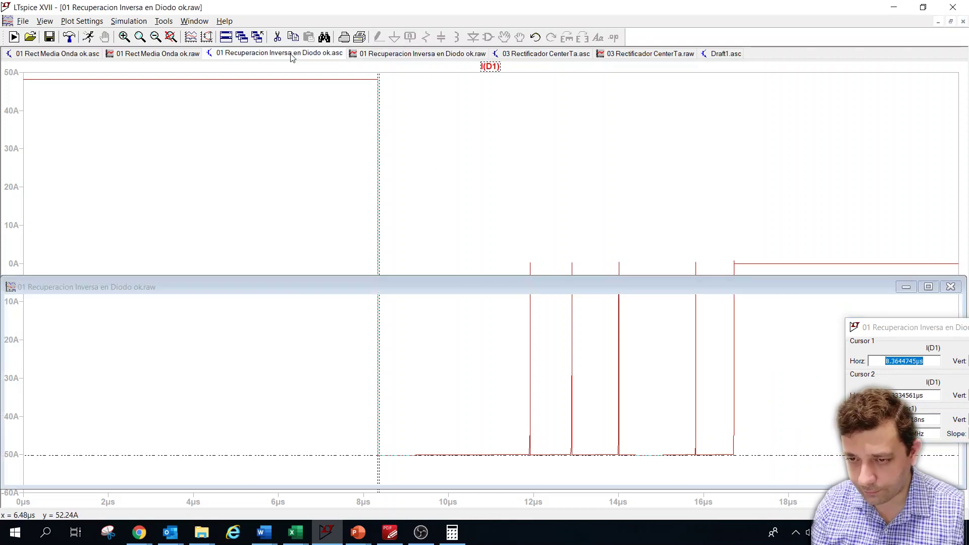
pyautogui.rightClick(443, 246)
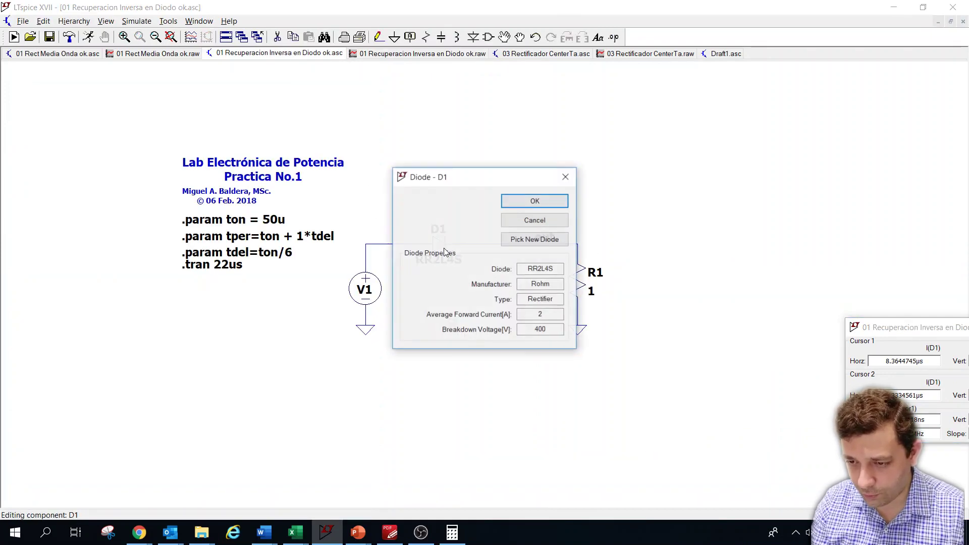
pyautogui.click(535, 239)
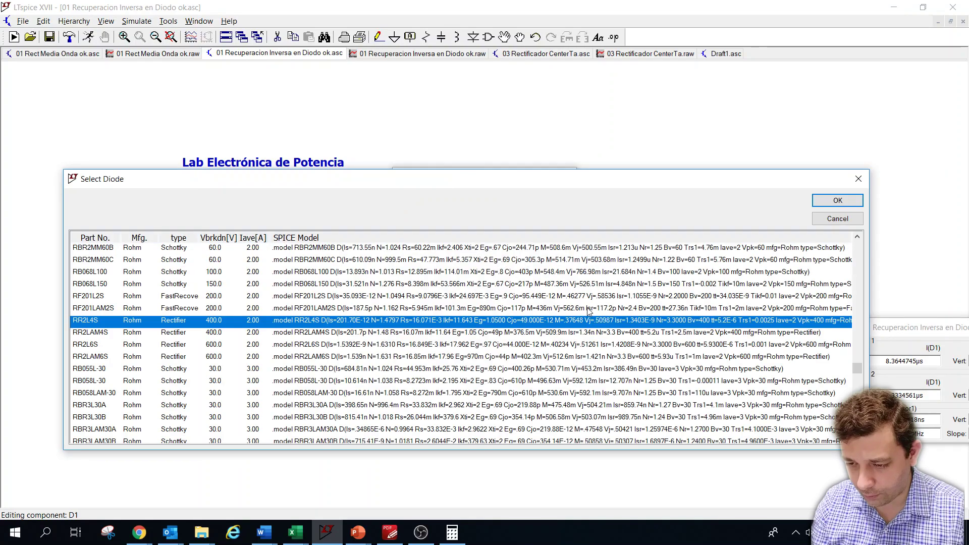
pyautogui.click(587, 335)
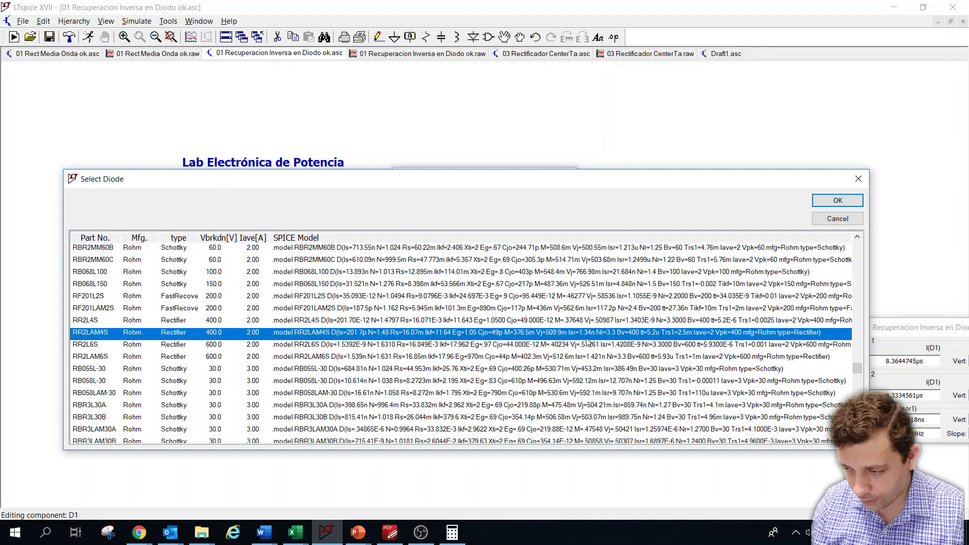
pyautogui.doubleClick(587, 335)
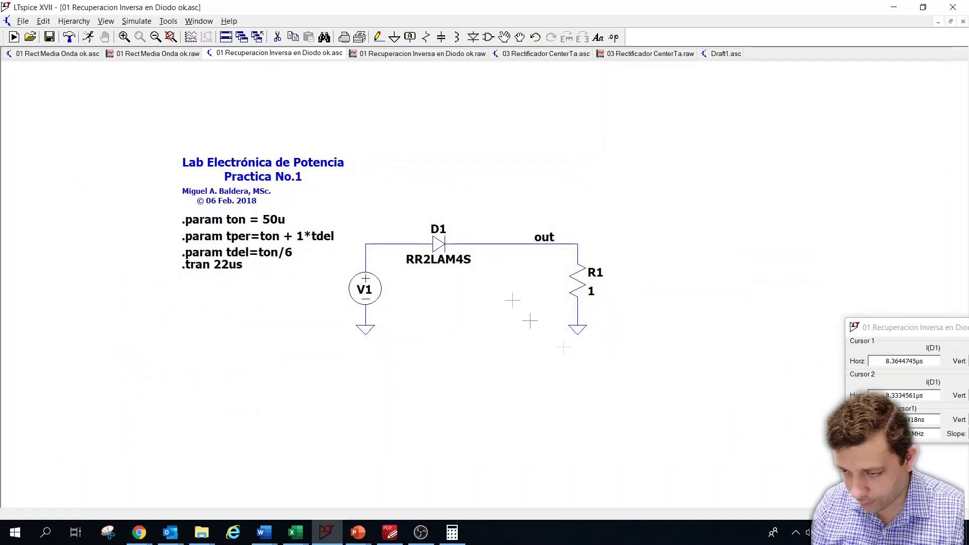
# Examine the SPICE models listed near RR2LAM4S in the diode library for D1, keeping the current part
pyautogui.rightClick(439, 244)
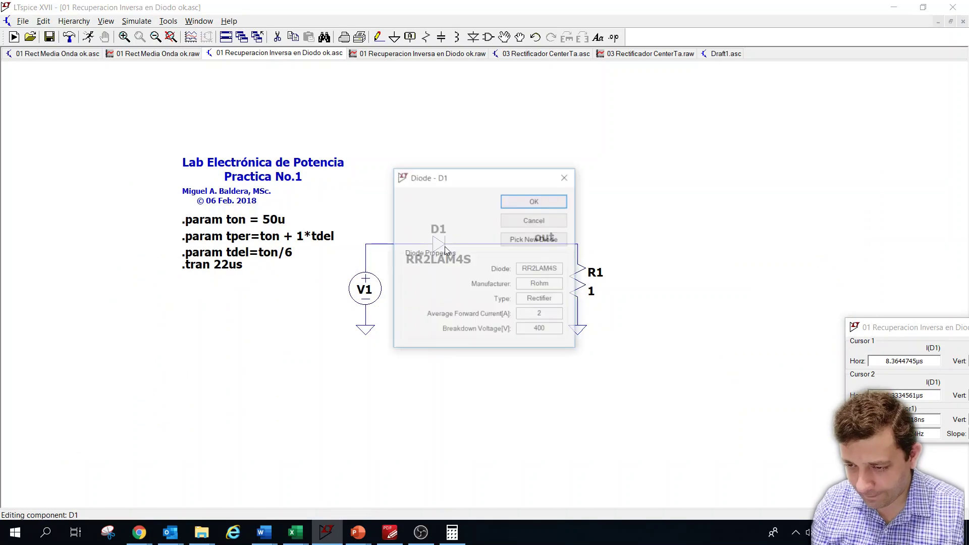
pyautogui.click(517, 244)
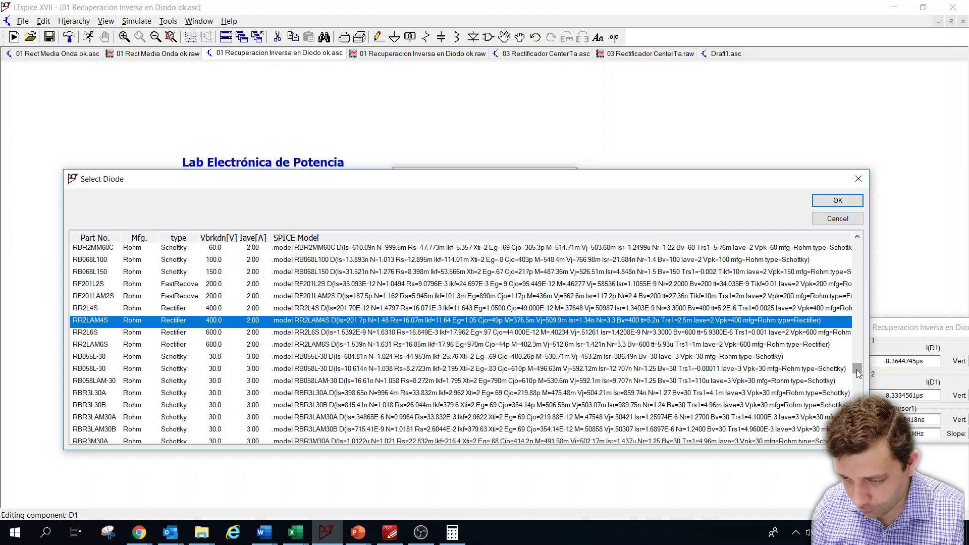
pyautogui.scroll(-2, 858, 373)
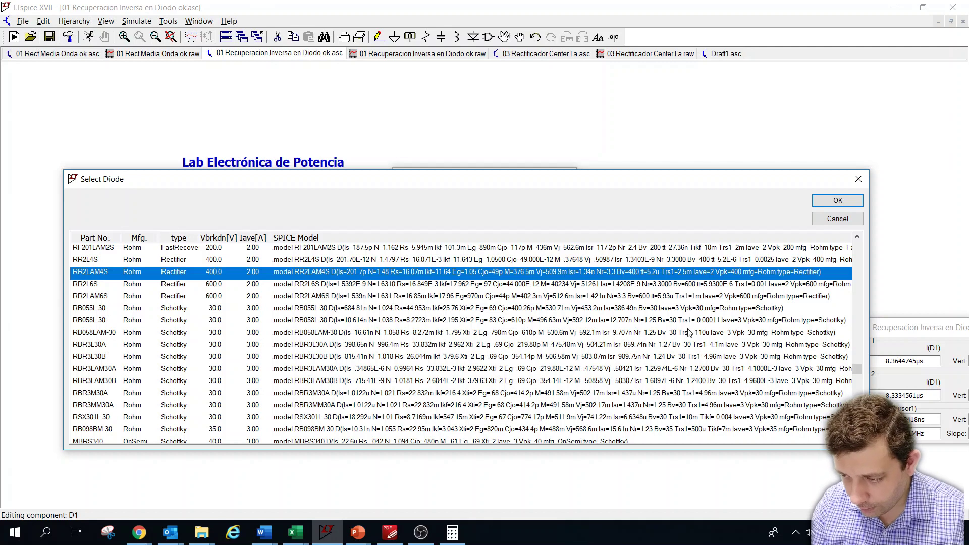
pyautogui.click(818, 219)
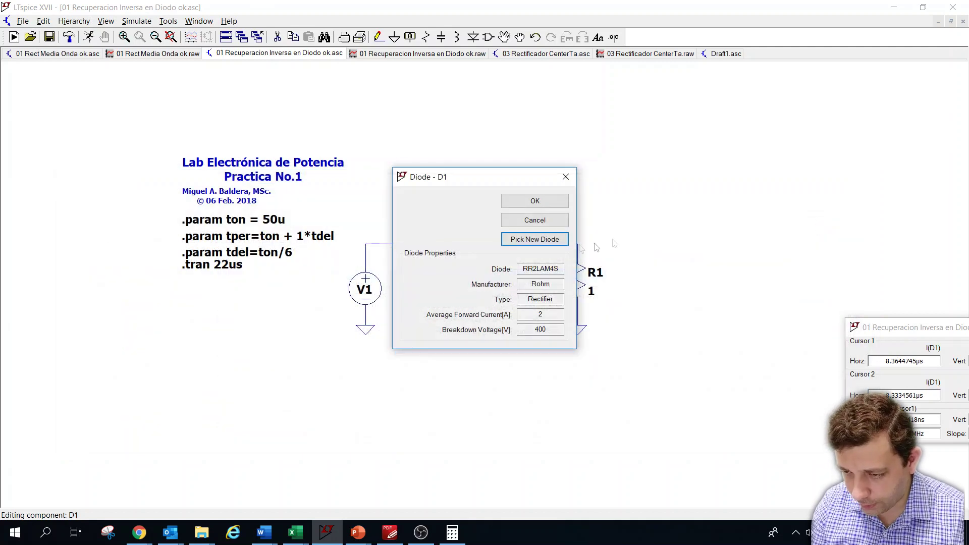
pyautogui.click(543, 220)
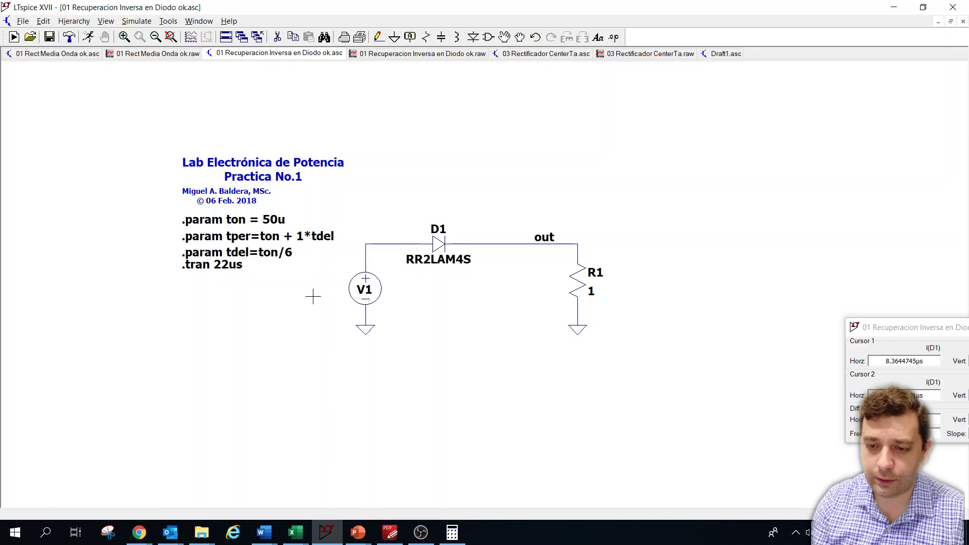
pyautogui.rightClick(366, 290)
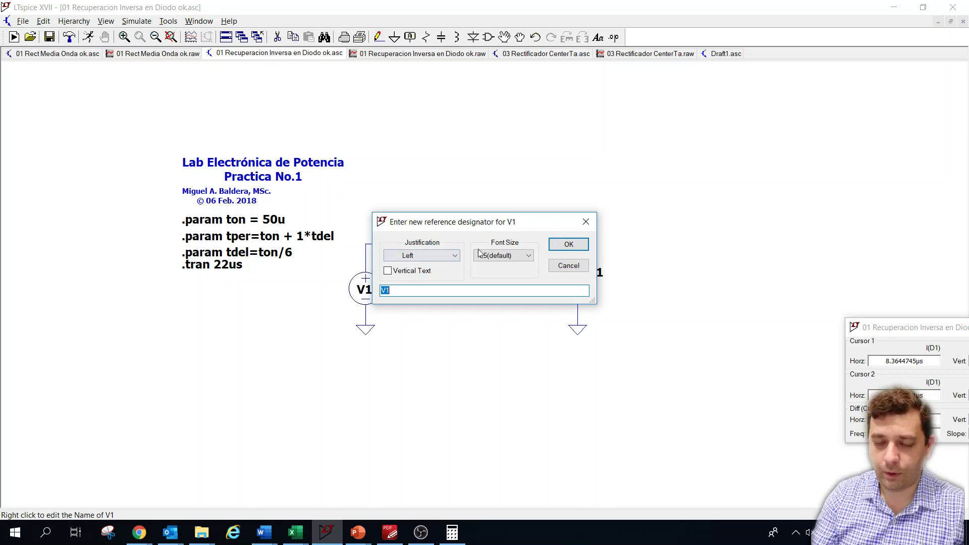
pyautogui.moveTo(578, 267); pyautogui.dragTo(584, 301)
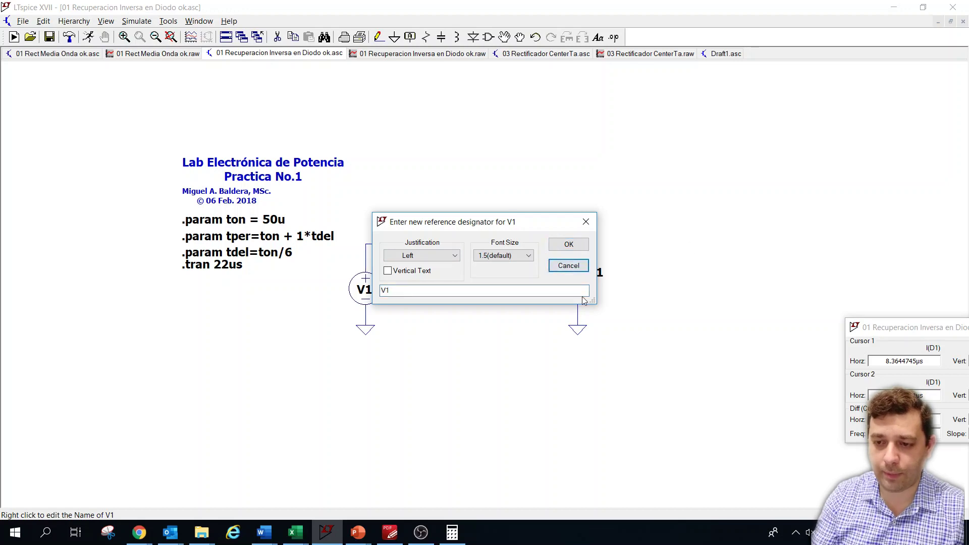
pyautogui.click(569, 266)
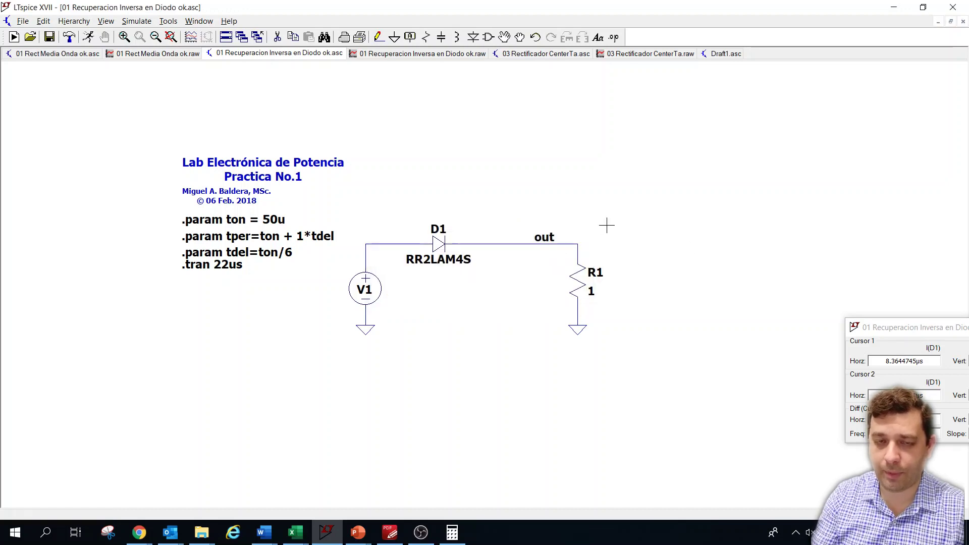